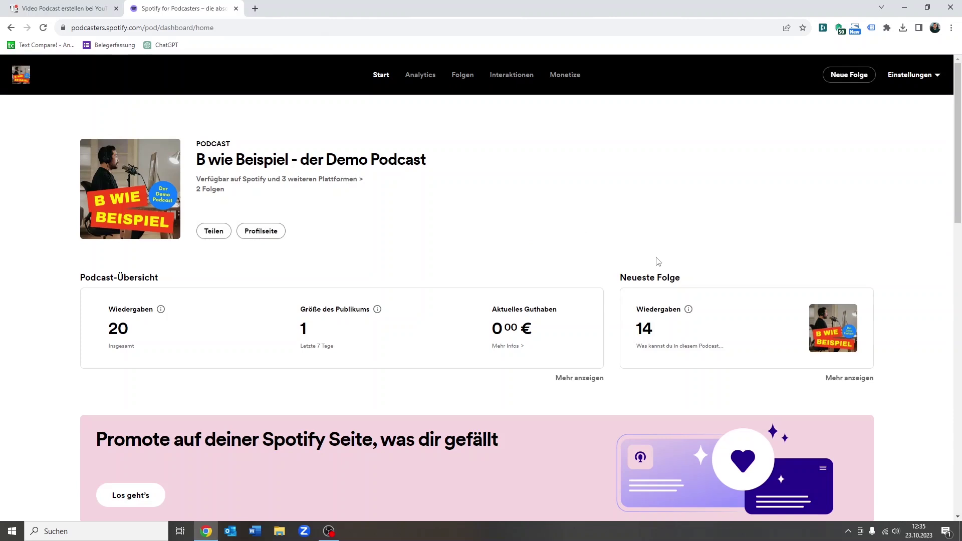
# - Create a new podcast episode and upload the "So funktioniert Verkauf im digitalen Zeitalter" MP4 from the Desktop
pyautogui.click(847, 75)
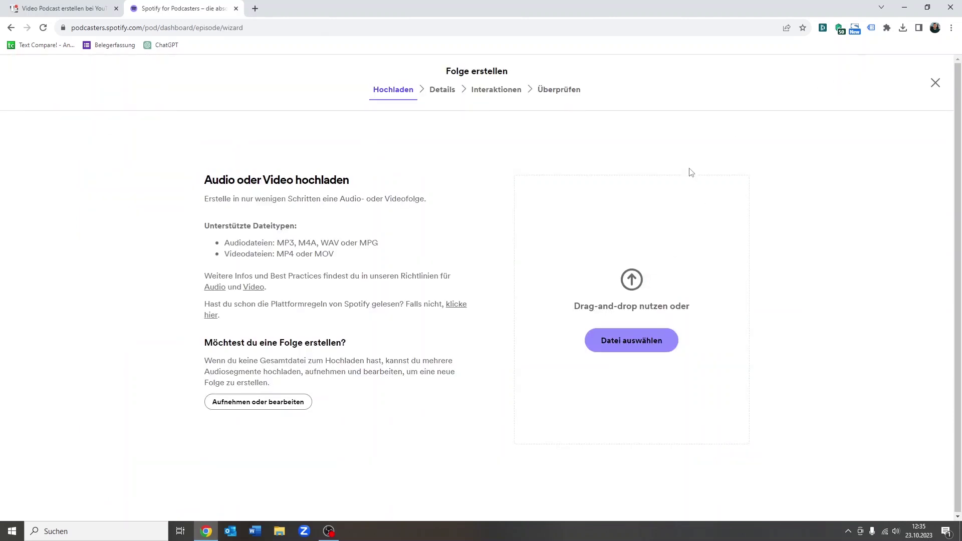
pyautogui.click(621, 342)
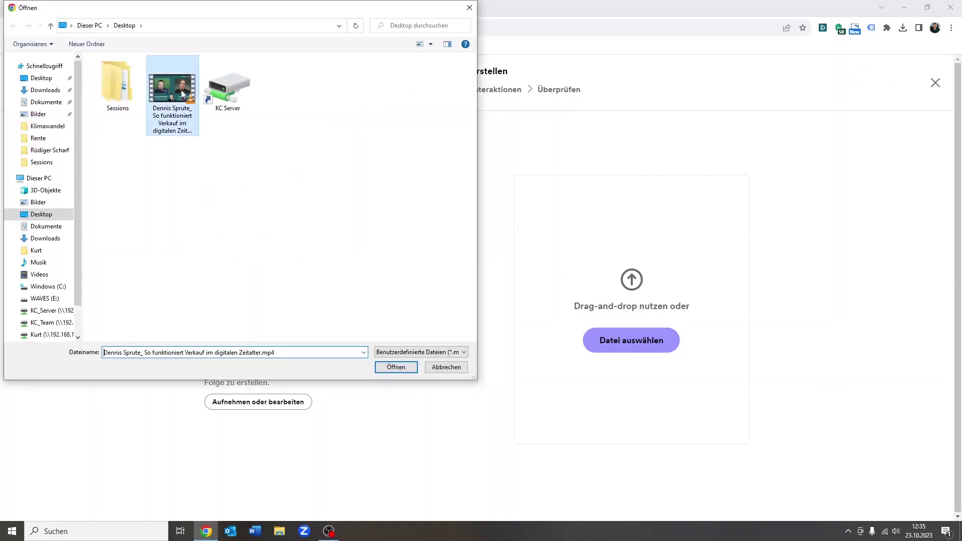
pyautogui.doubleClick(182, 94)
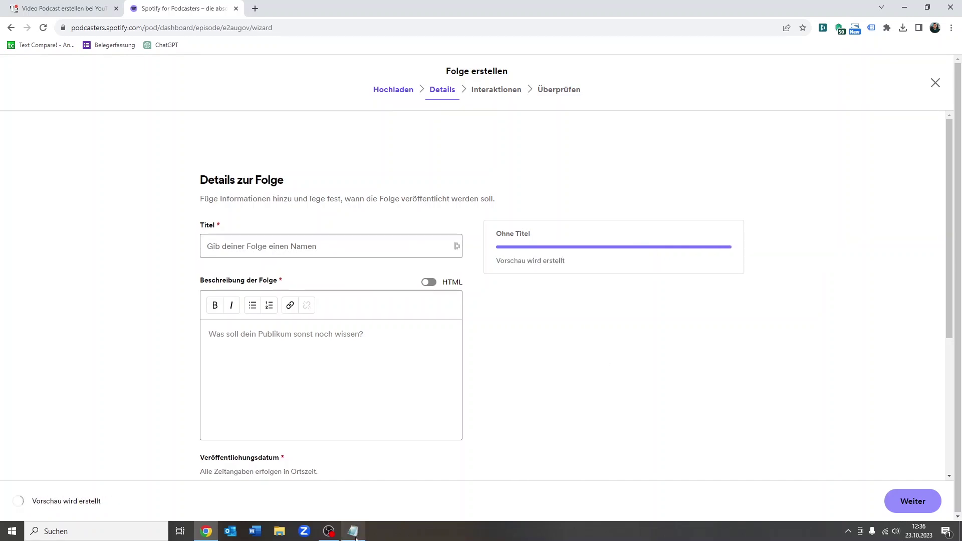
# - Copy the title line from the Notepad notes into the episode title: guest's name plus "So funktioniert Verkauf im digitalen Zeitalter"
pyautogui.click(354, 531)
pyautogui.moveTo(623, 207); pyautogui.dragTo(630, 267)
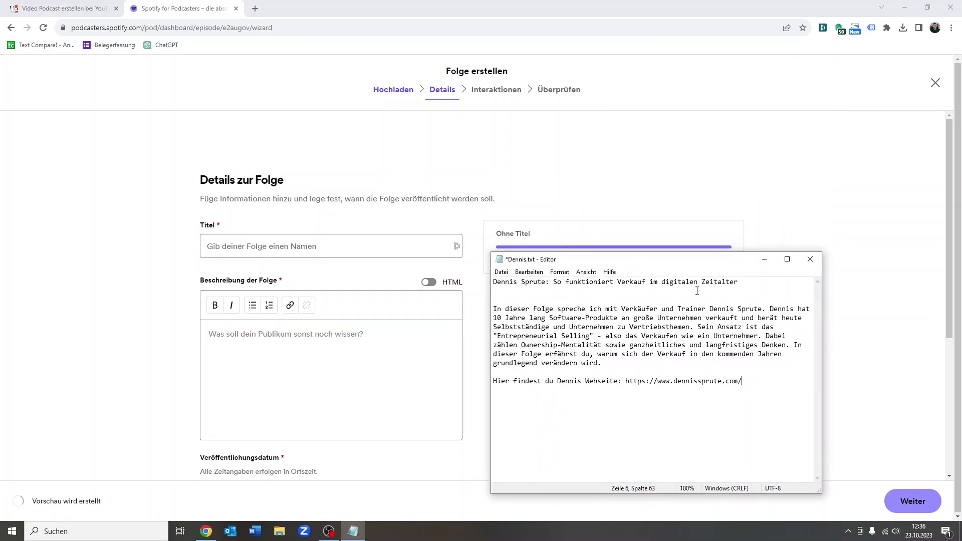
pyautogui.moveTo(752, 283); pyautogui.dragTo(487, 282)
pyautogui.hotkey('ctrl', 'c')
pyautogui.click(343, 250)
pyautogui.hotkey('ctrl', 'v')
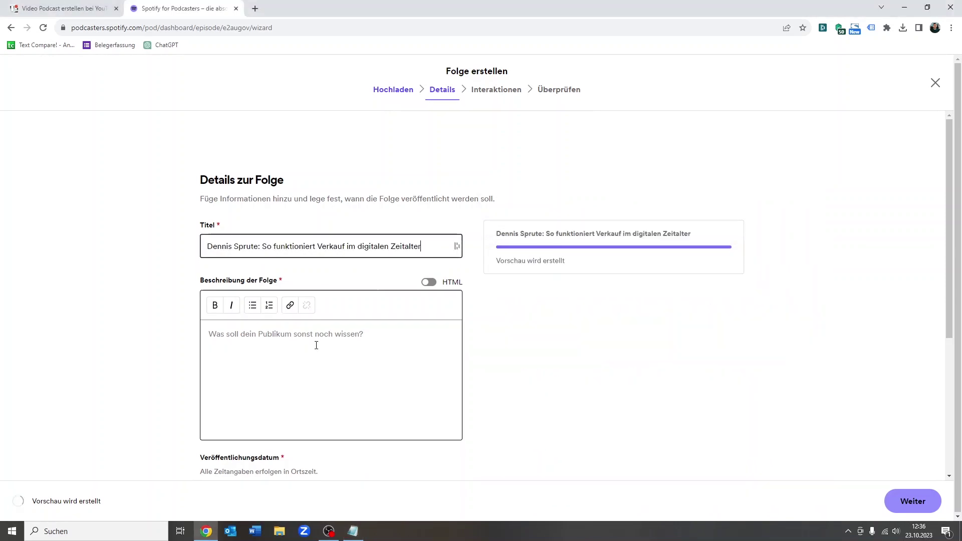
# - Copy the summary paragraph and guest website line from the Notepad notes into the episode description
pyautogui.click(313, 328)
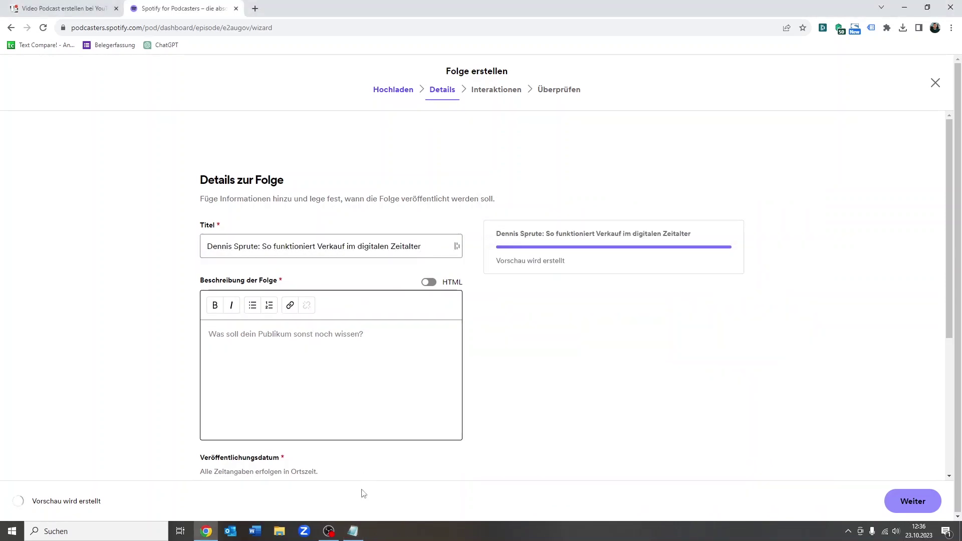
pyautogui.click(353, 531)
pyautogui.moveTo(495, 309); pyautogui.dragTo(787, 408)
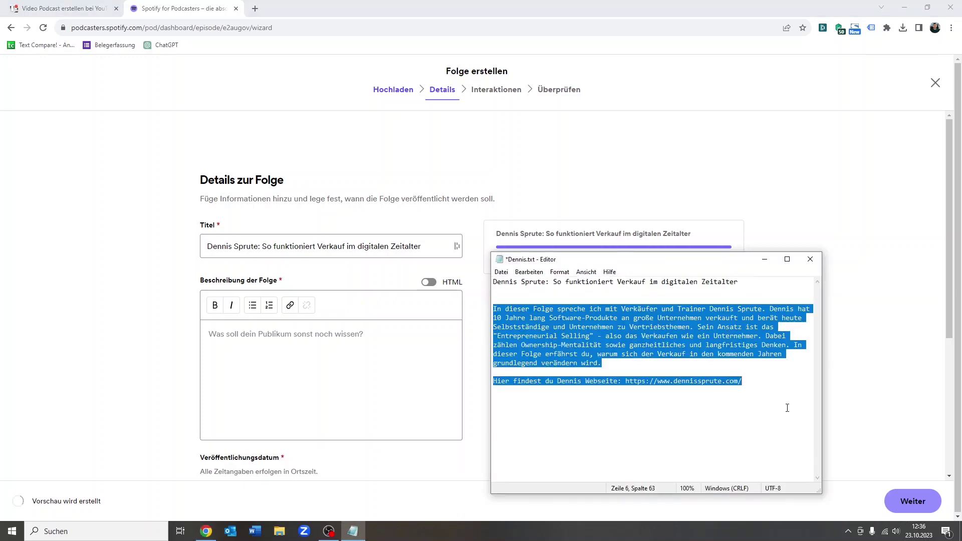
pyautogui.click(273, 369)
pyautogui.hotkey('ctrl', 'v')
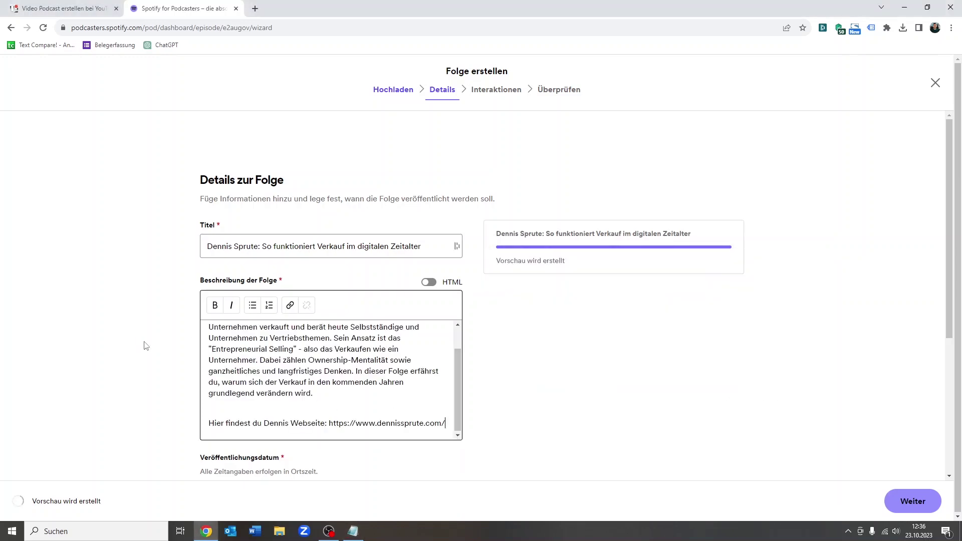
# - Set the episode's publishing date to "Jetzt" and inappropriate content to "Nein"
pyautogui.scroll(-3, 145, 345)
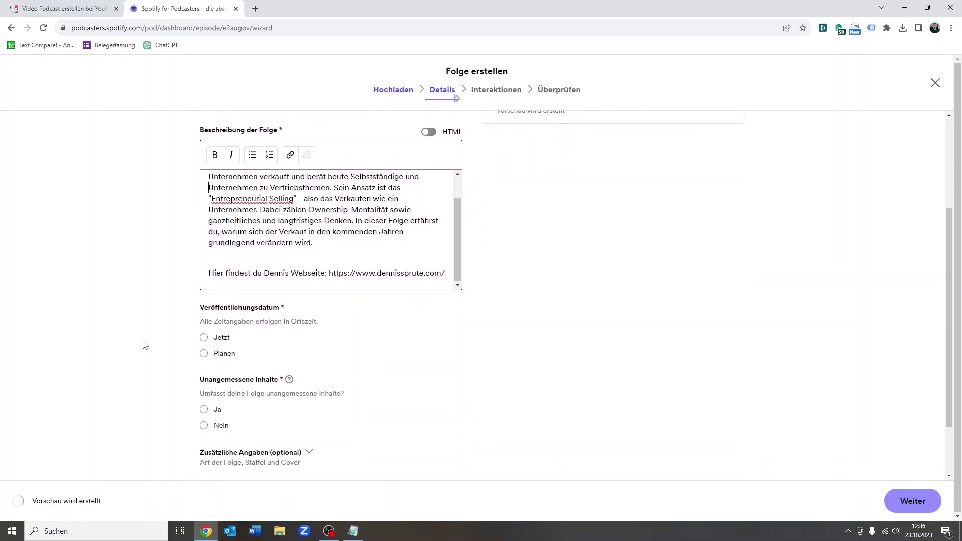
pyautogui.click(224, 339)
pyautogui.scroll(-2, 129, 339)
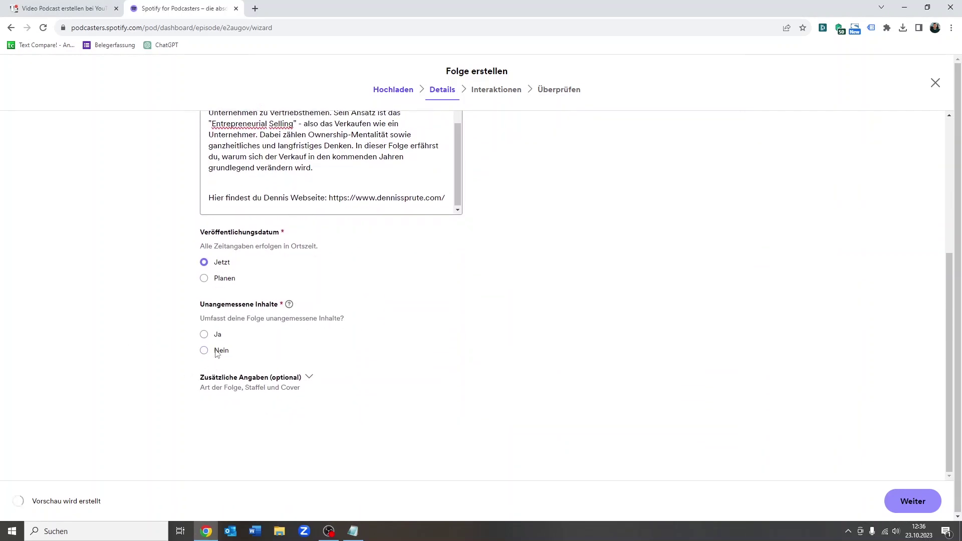
pyautogui.click(310, 378)
pyautogui.scroll(-2, 340, 369)
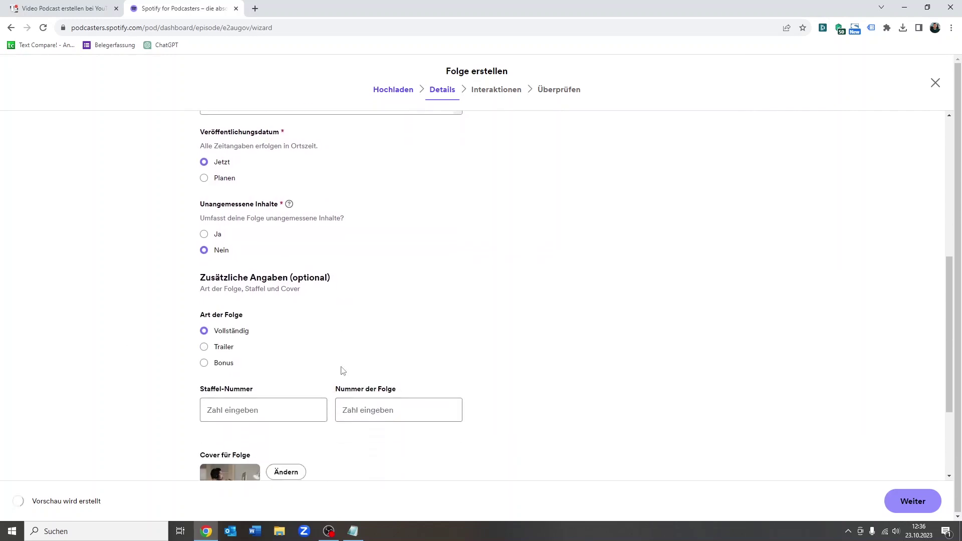
pyautogui.scroll(-3, 315, 356)
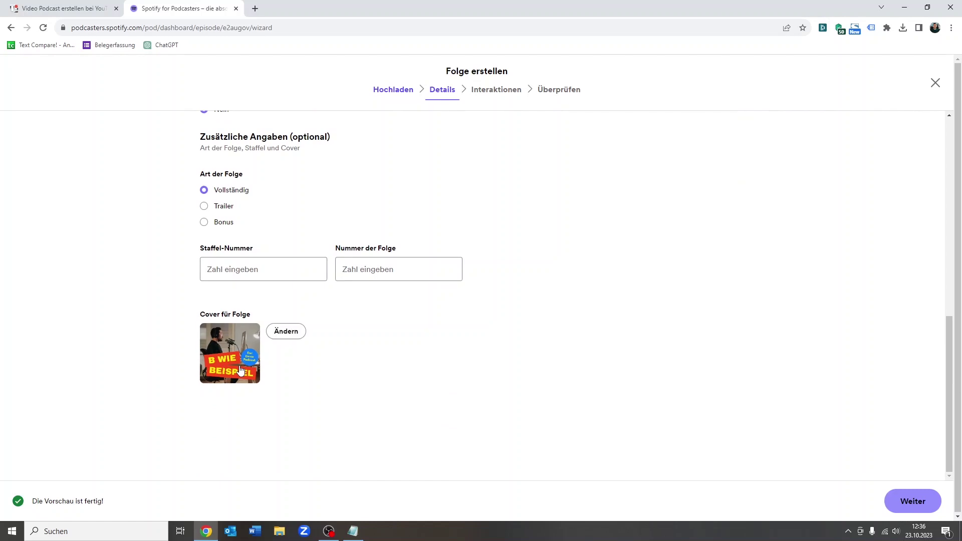
pyautogui.click(282, 335)
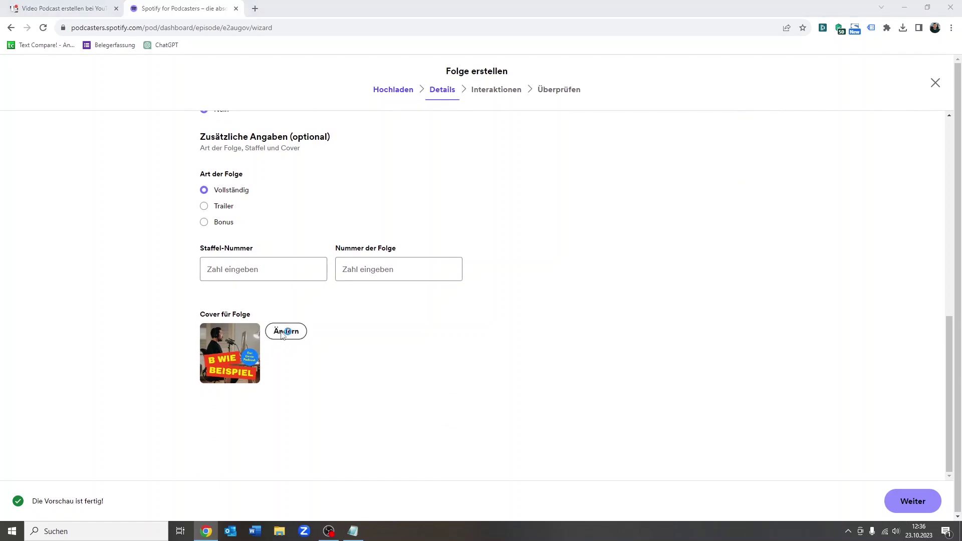
pyautogui.click(443, 370)
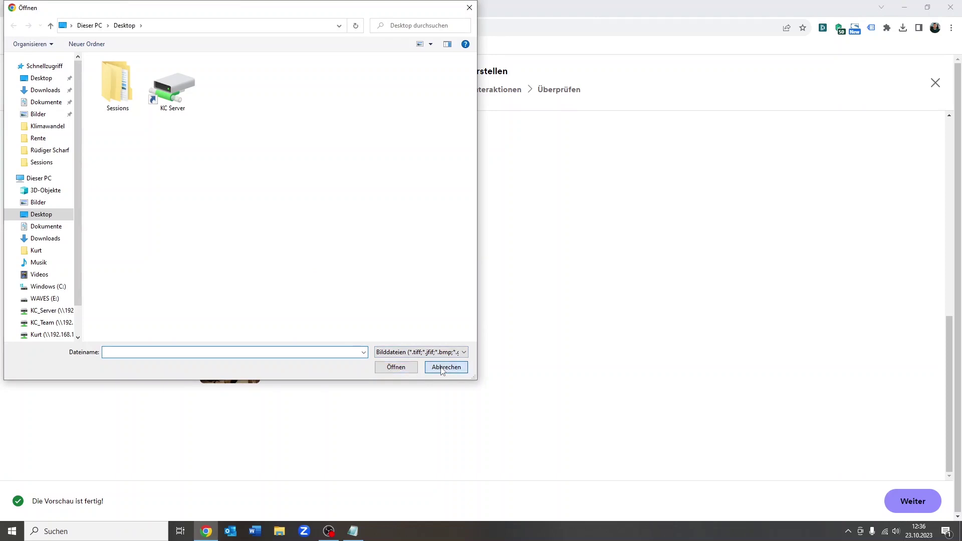
# - Play the first seconds of the uploaded video in the episode preview and pause it
pyautogui.scroll(10, 443, 371)
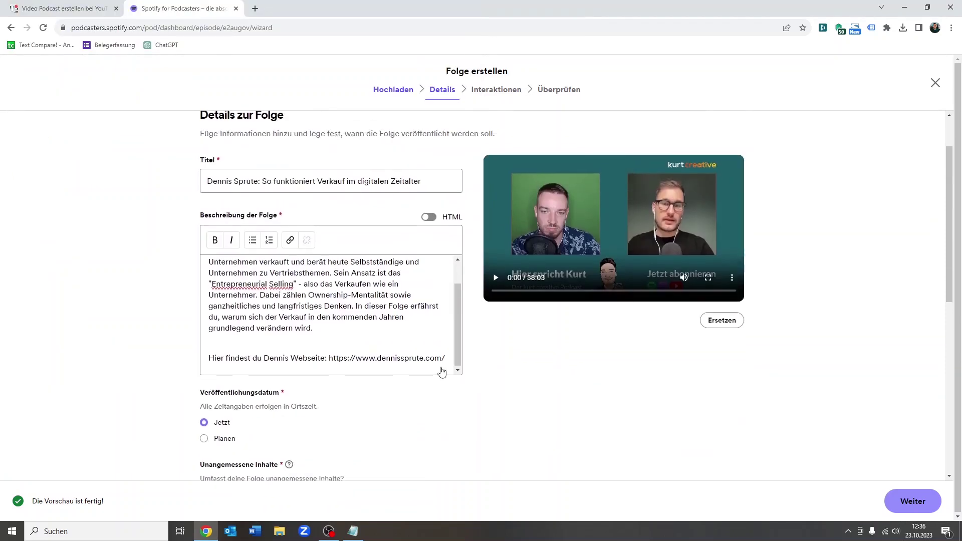
pyautogui.click(496, 331)
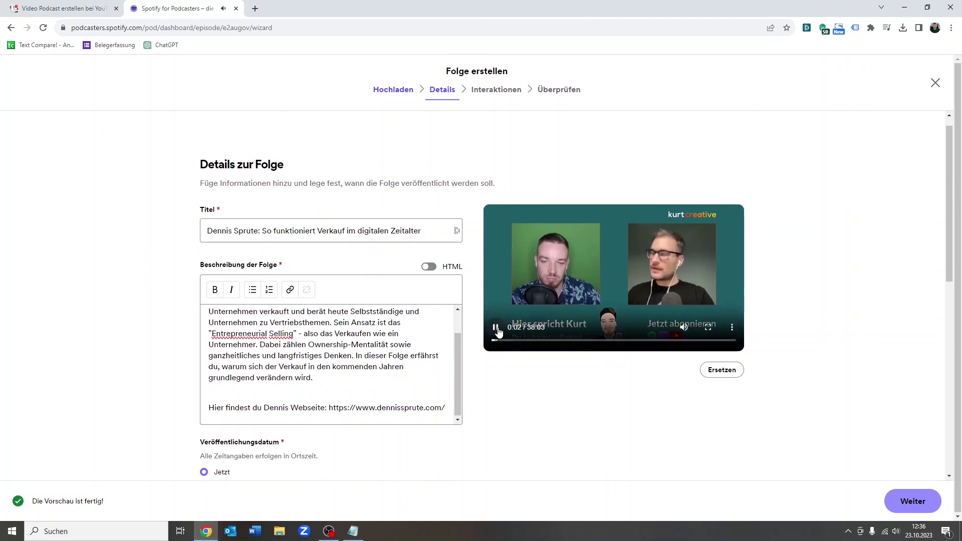
pyautogui.press('space')
# - Continue to the interactions page and delete the automatic Q&A question "Wie fandest du diese Folge?"
pyautogui.click(911, 497)
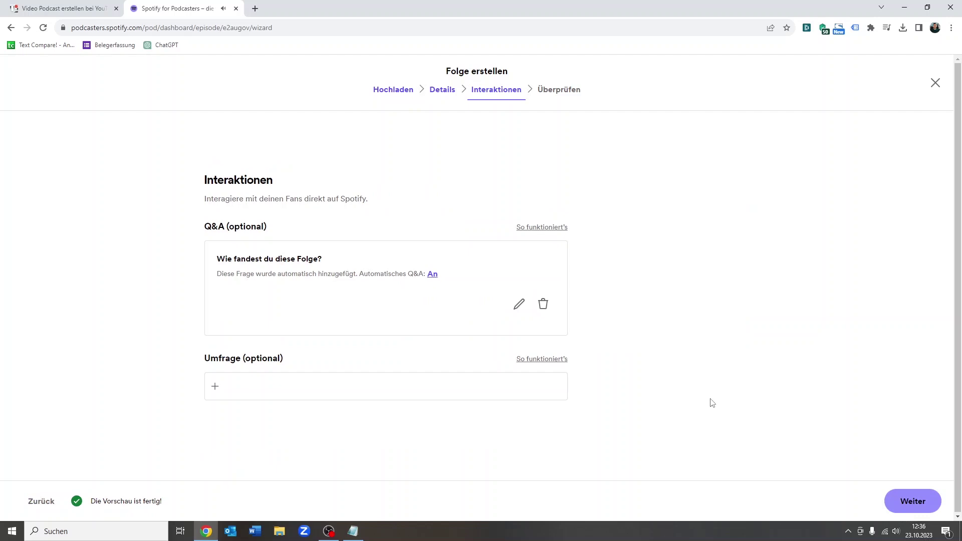
pyautogui.click(543, 303)
pyautogui.click(600, 312)
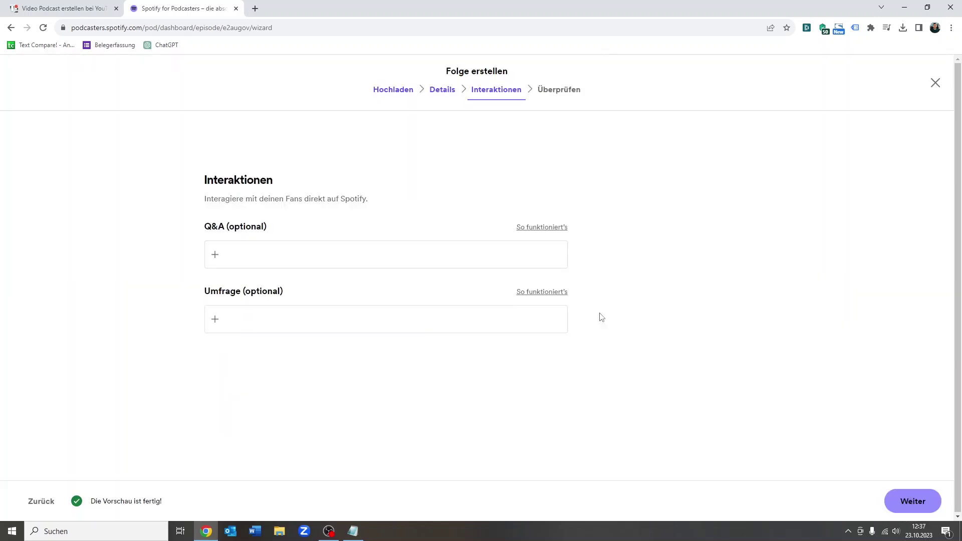
# - Continue to the review page, publish the episode and close the sharing dialog
pyautogui.click(917, 502)
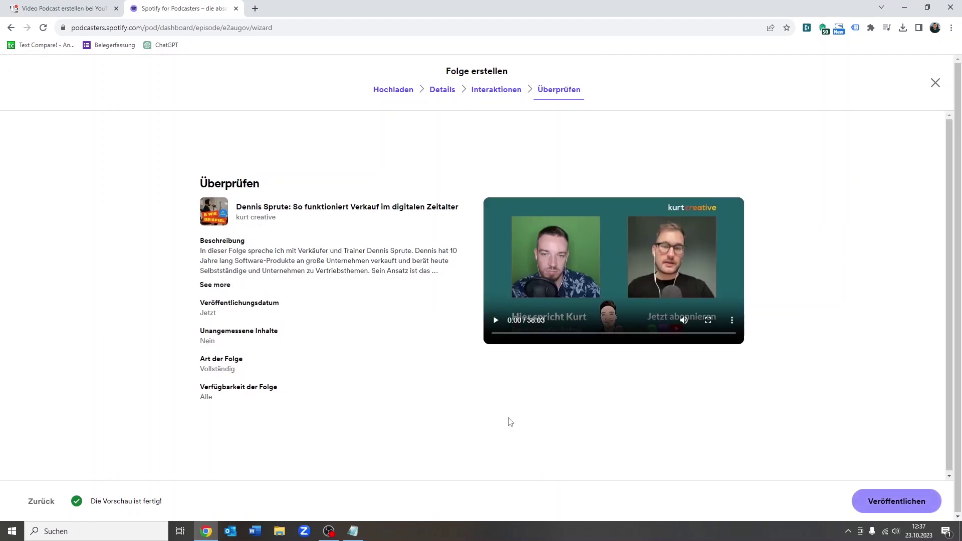
pyautogui.click(906, 504)
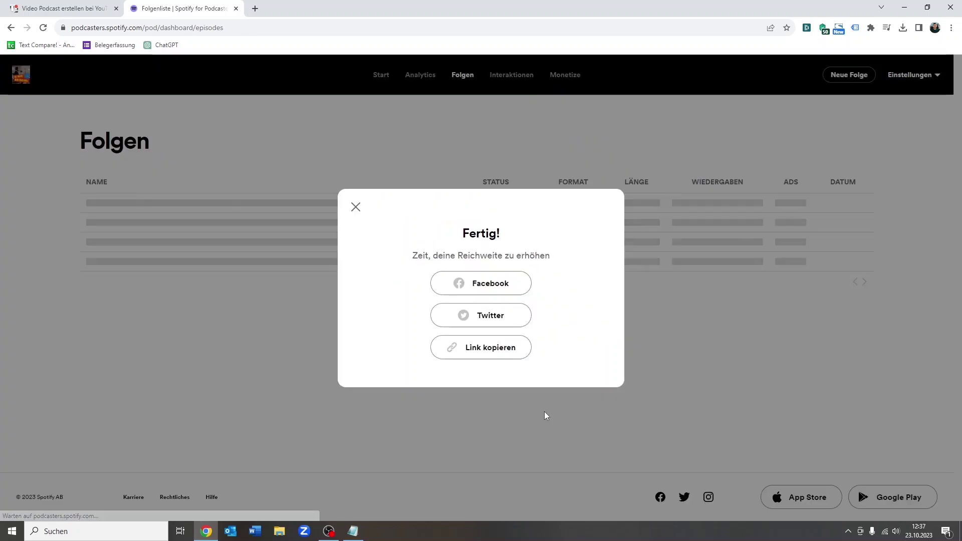
pyautogui.click(355, 207)
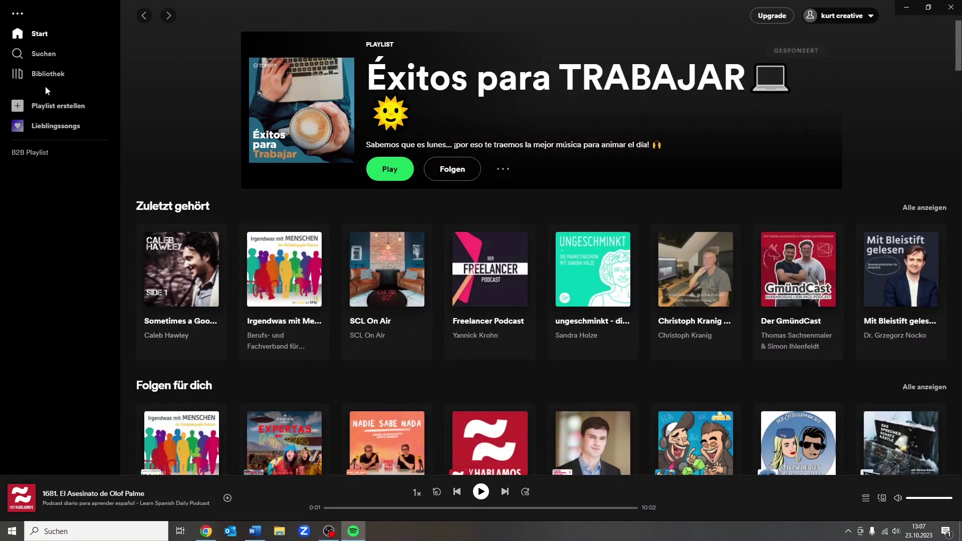
# - In the Spotify app, search podcasts and shows for "b wie beispiel" and open the demo podcast's page
pyautogui.click(49, 59)
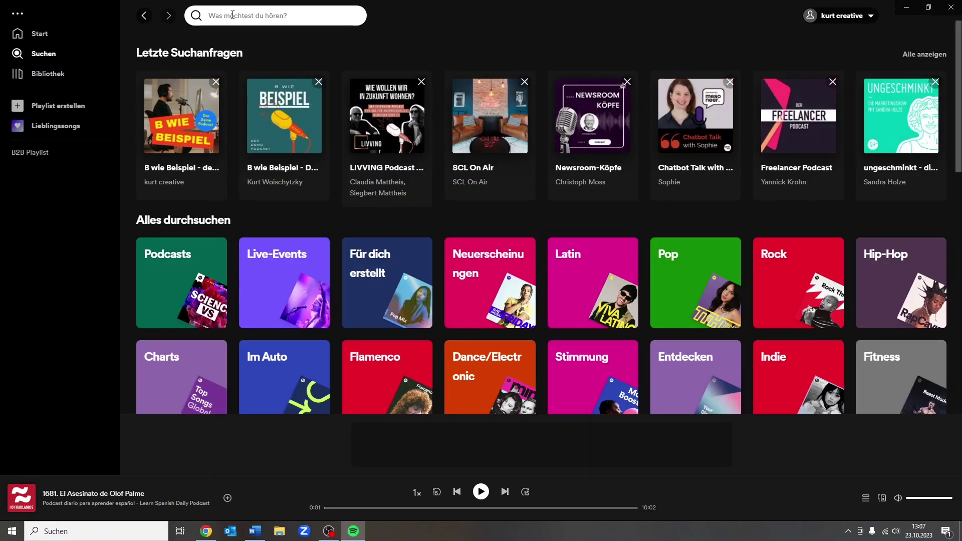
pyautogui.write('b wie beispiel')
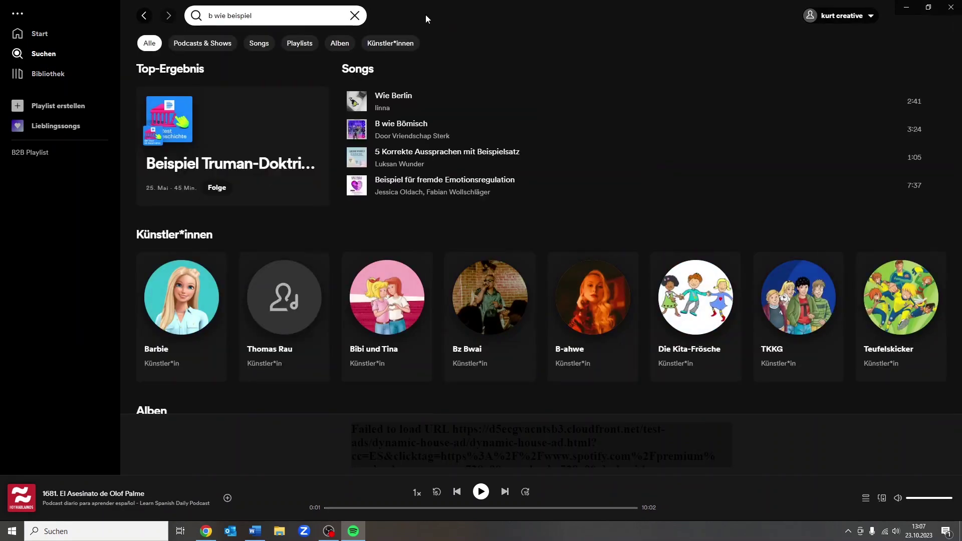
pyautogui.click(212, 43)
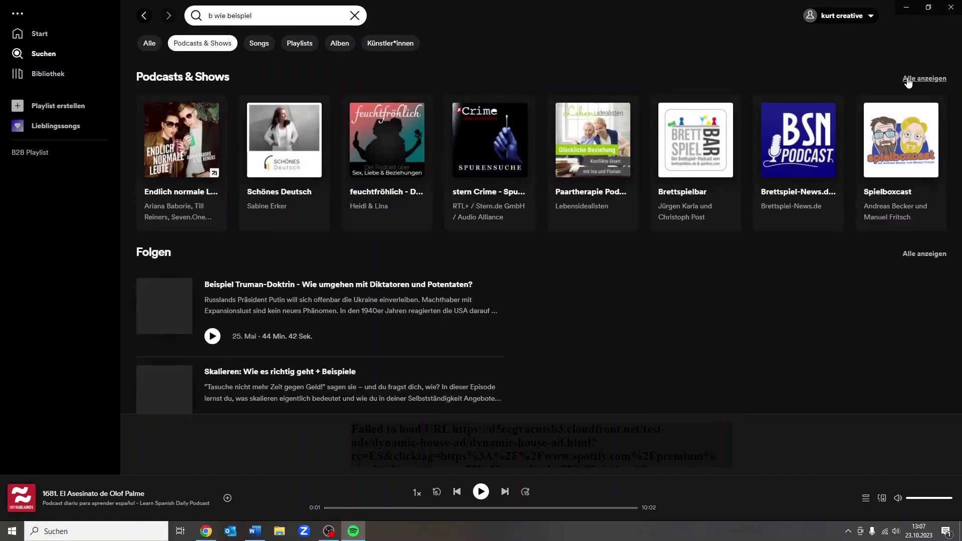
pyautogui.click(907, 80)
pyautogui.click(190, 96)
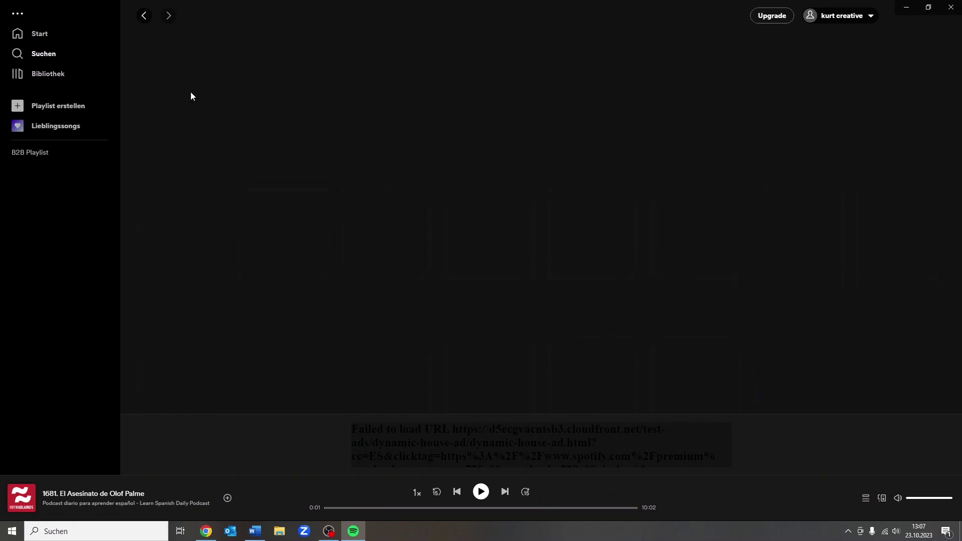
# - Open the newest episode, "So funktioniert Verkauf im digitalen Zeitalter", and play it to check the video
pyautogui.scroll(-3, 318, 144)
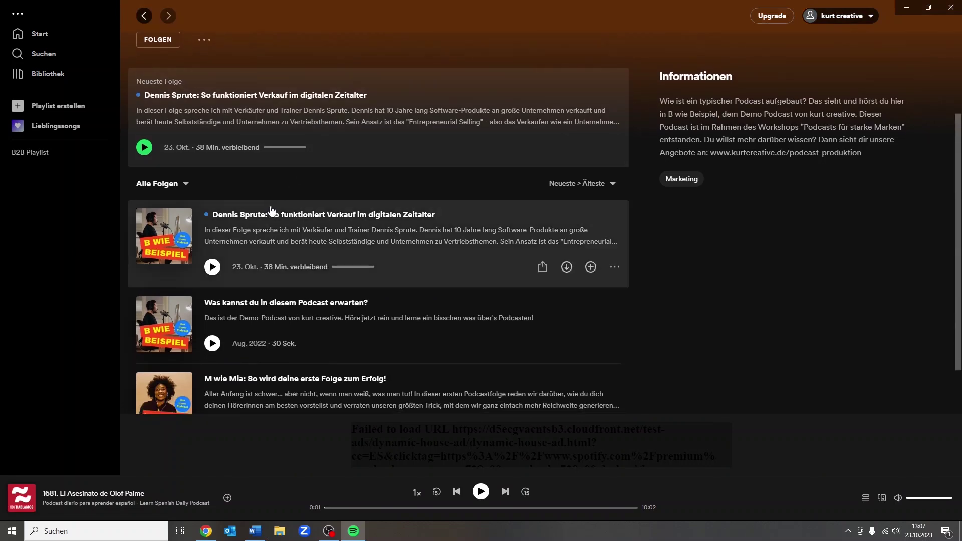
pyautogui.click(271, 216)
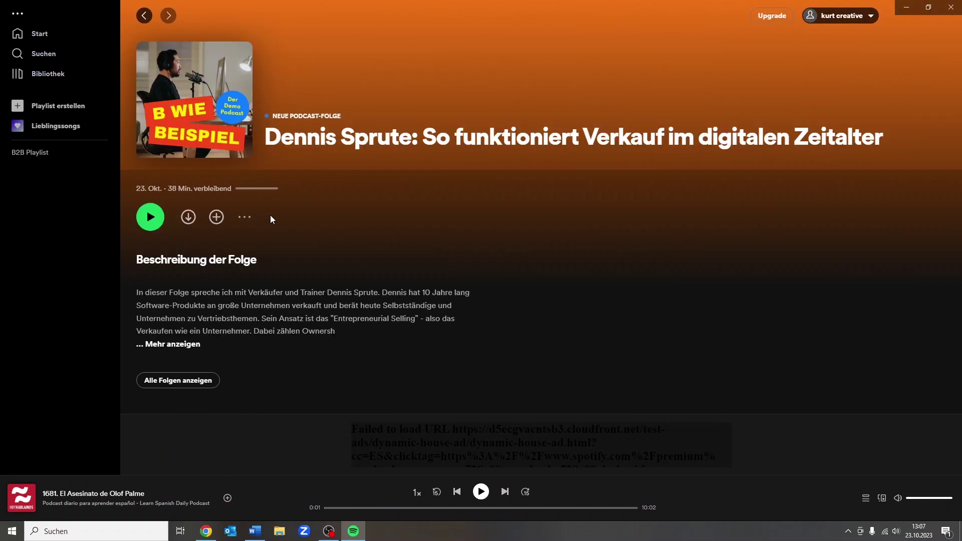
pyautogui.click(161, 219)
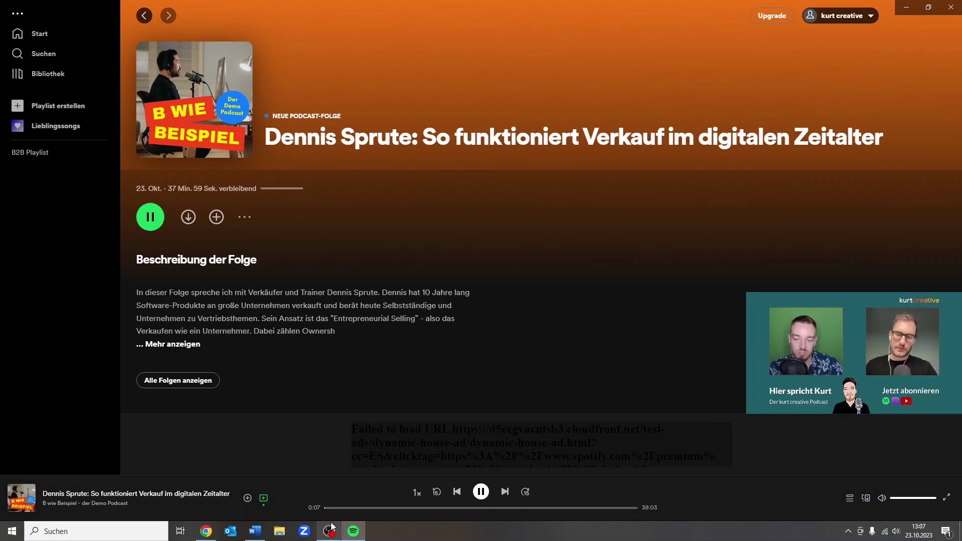
pyautogui.moveTo(331, 528)
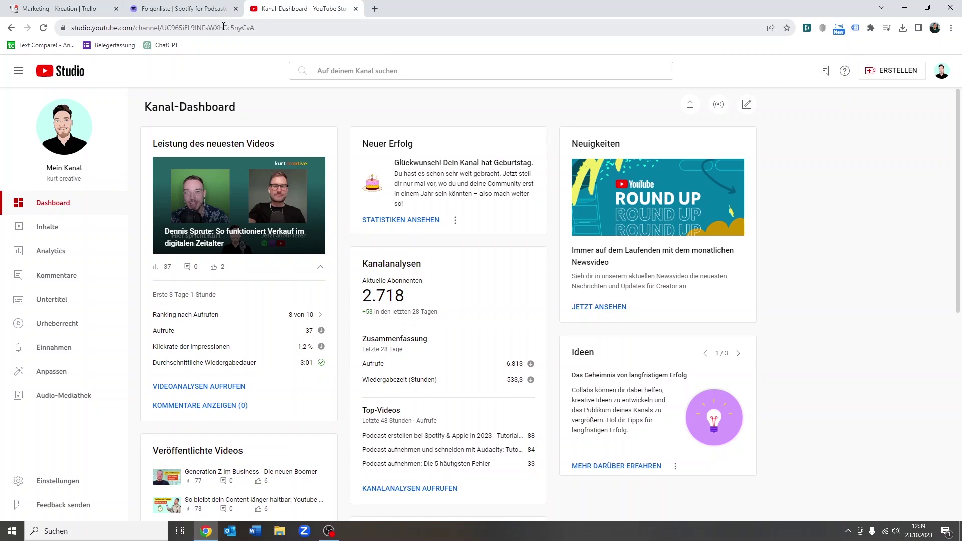
# - Switch to YouTube Studio and upload the same "So funktioniert Verkauf im digitalen Zeitalter" video file
pyautogui.click(897, 72)
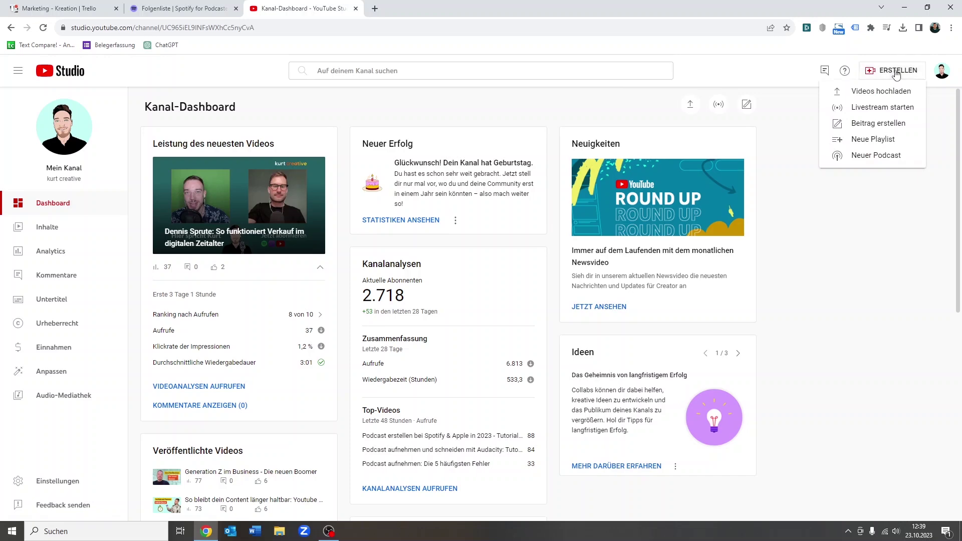
pyautogui.click(891, 92)
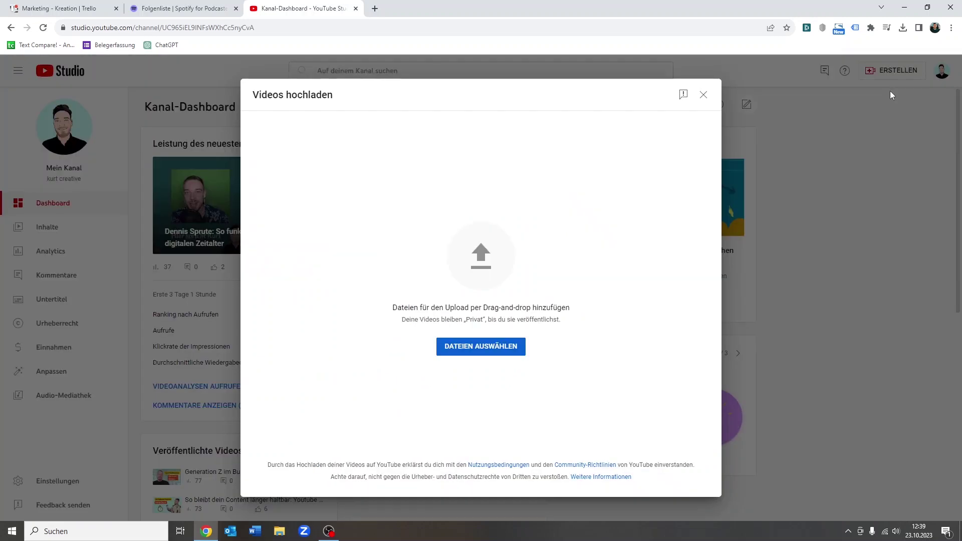
pyautogui.click(483, 347)
pyautogui.doubleClick(395, 88)
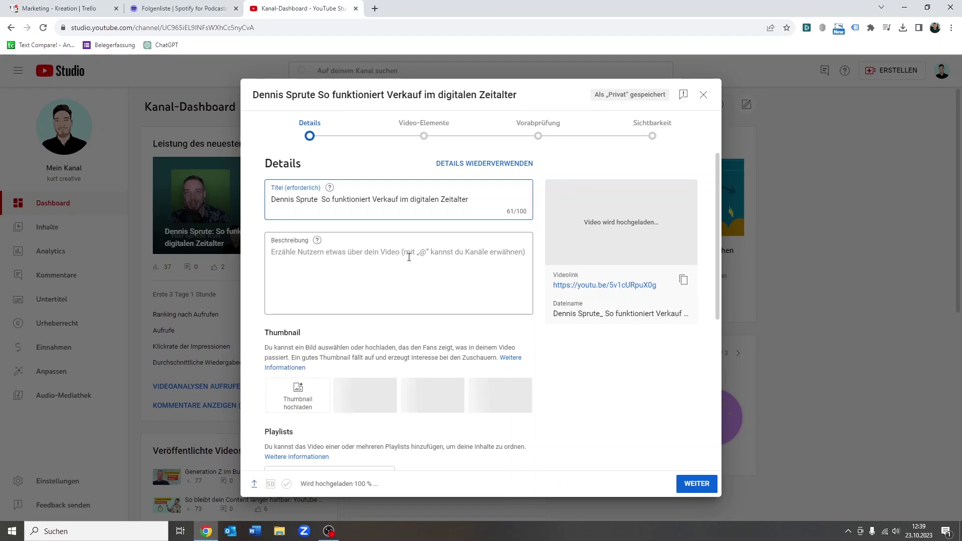
# - Add a colon after the guest's name in the video title and fill the description with the episode summary and guest website line
pyautogui.click(319, 199)
pyautogui.write(':')
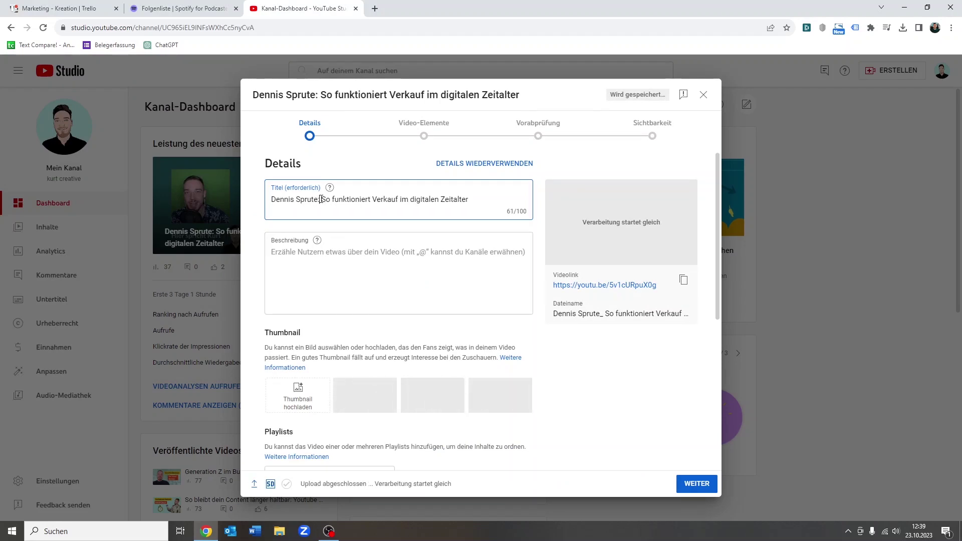
pyautogui.click(399, 263)
pyautogui.write('In dieser Folge spreche ich mit Verkäufer und Trainer Dennis Sprute. Dennis hat 10 Jahre lang Software-Produkte an große Unternehmen verkauft und berät heute Selbstständige und Unternehmen zu Vertriebsthemen. Sein Ansatz ist das "Entrepreneurial Selling" - also das Verkaufen wie ein Unternehmer. Dabei zählen Ownership-Mentalität sowie ganzheitliches und langfristiges Denken. In dieser Folge erfährst du, warum sich der Verkauf in den kommenden Jahren grundlegend verändern wird.  Hier findest du Dennis Webseite: https://www.dennissprute.com/')
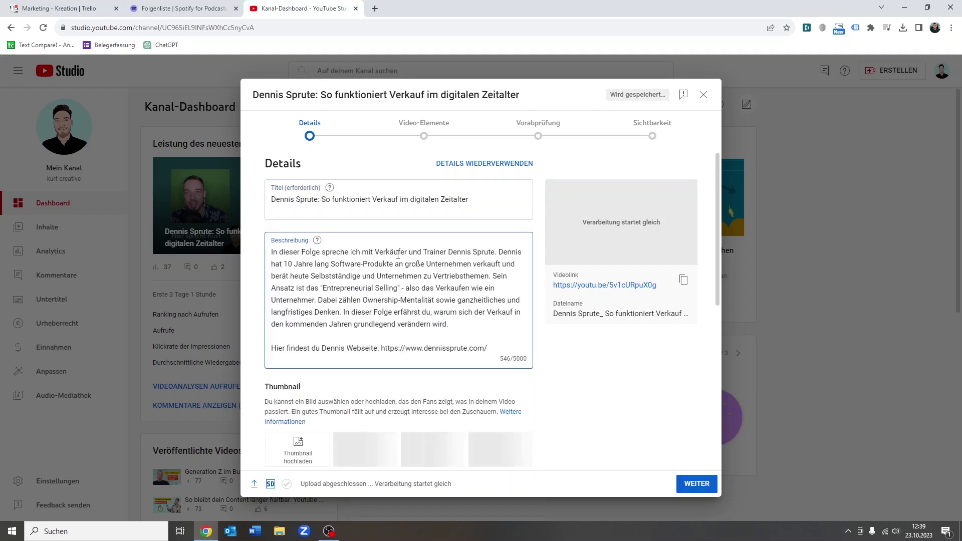
pyautogui.click(551, 359)
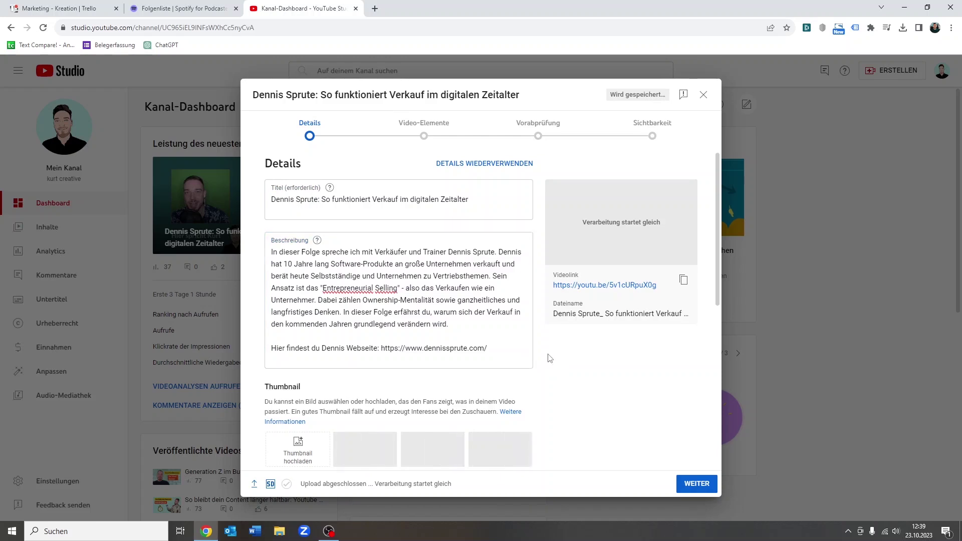
# - Choose the third suggested video frame as the thumbnail
pyautogui.scroll(-2, 550, 358)
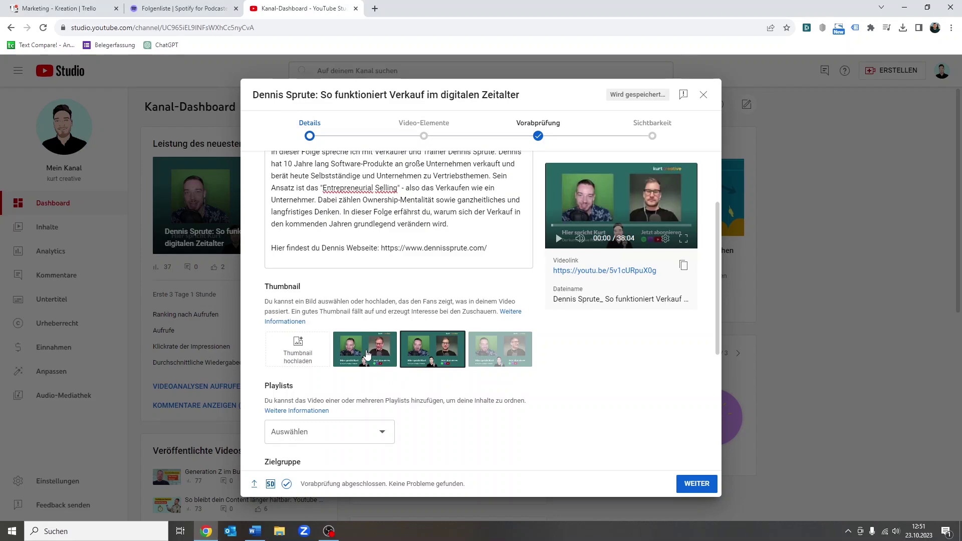
pyautogui.click(485, 354)
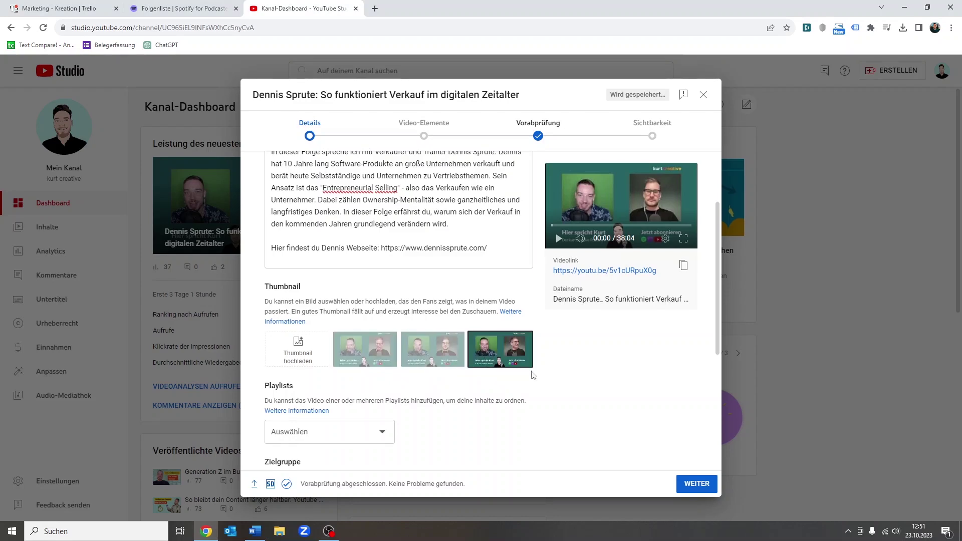
pyautogui.click(301, 357)
pyautogui.click(396, 367)
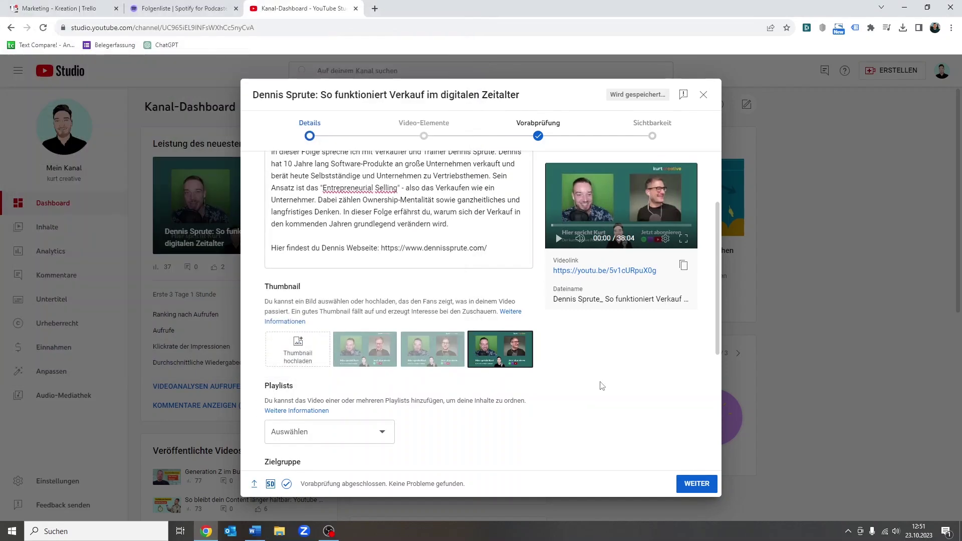
# - Add the video to the playlist "Hier spricht Kurt - der kurt creative Podcast"
pyautogui.scroll(-2, 496, 341)
pyautogui.click(385, 333)
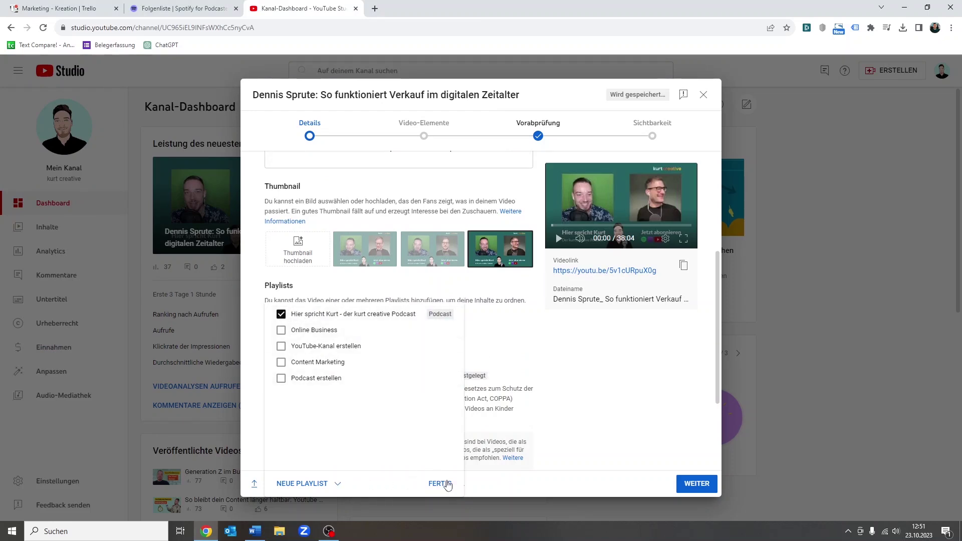
pyautogui.click(447, 484)
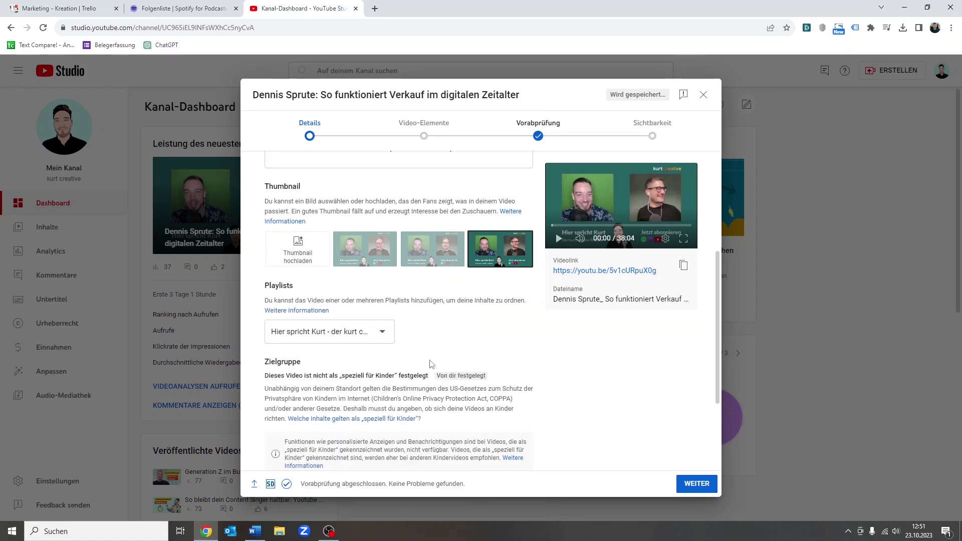
# - Expand the video's age restriction section and reveal the additional detail settings
pyautogui.scroll(-3, 332, 354)
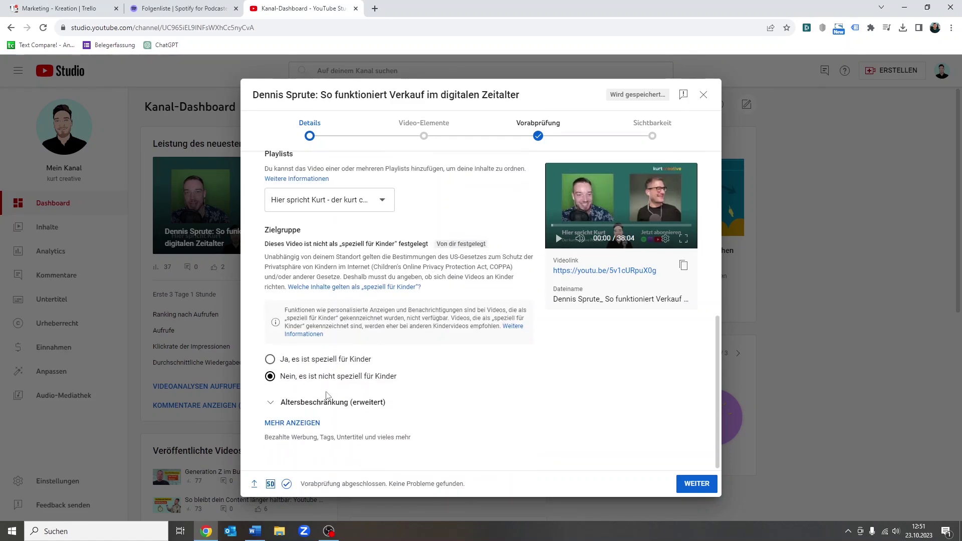
pyautogui.click(301, 404)
pyautogui.scroll(-2, 305, 390)
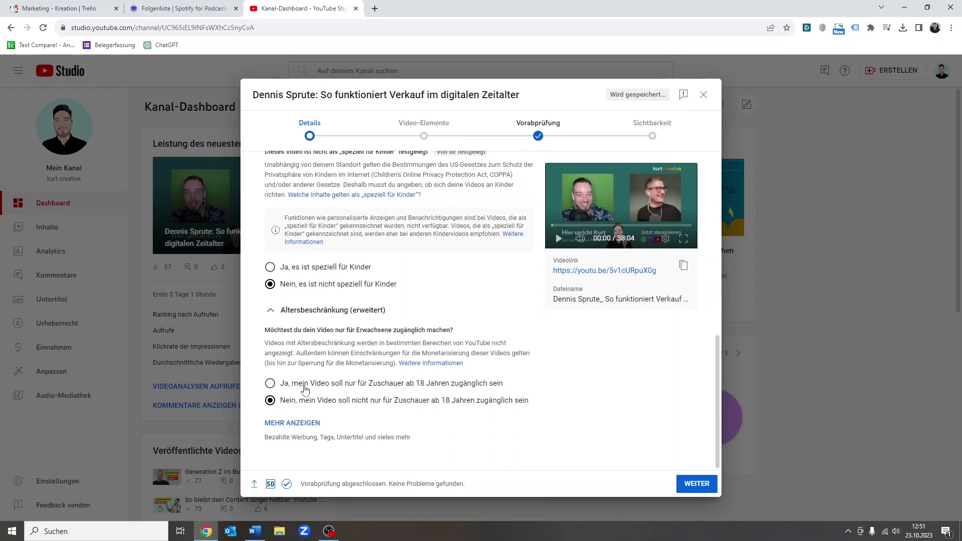
pyautogui.click(301, 424)
# - Turn off automatic chapters, automatic places and automatic concepts for the video
pyautogui.scroll(-4, 343, 365)
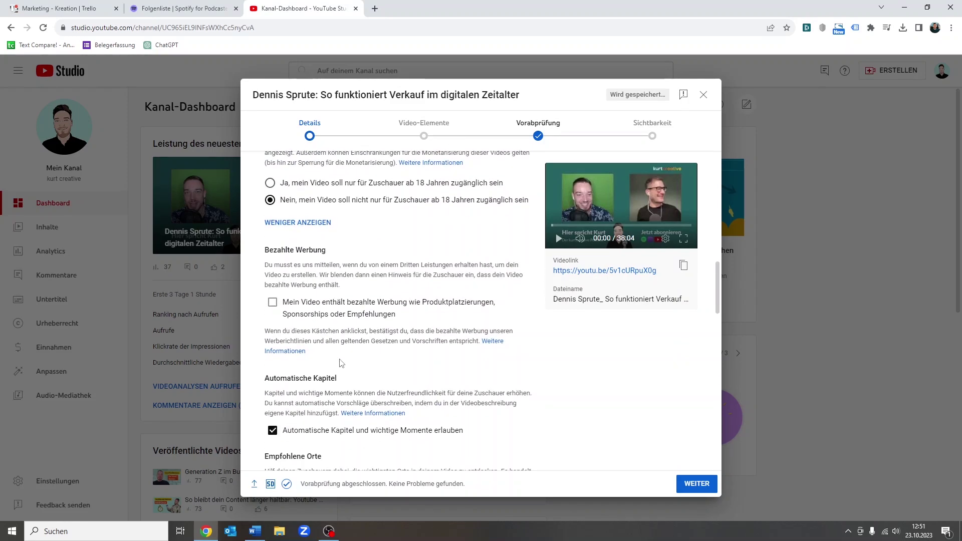
pyautogui.scroll(-1, 340, 362)
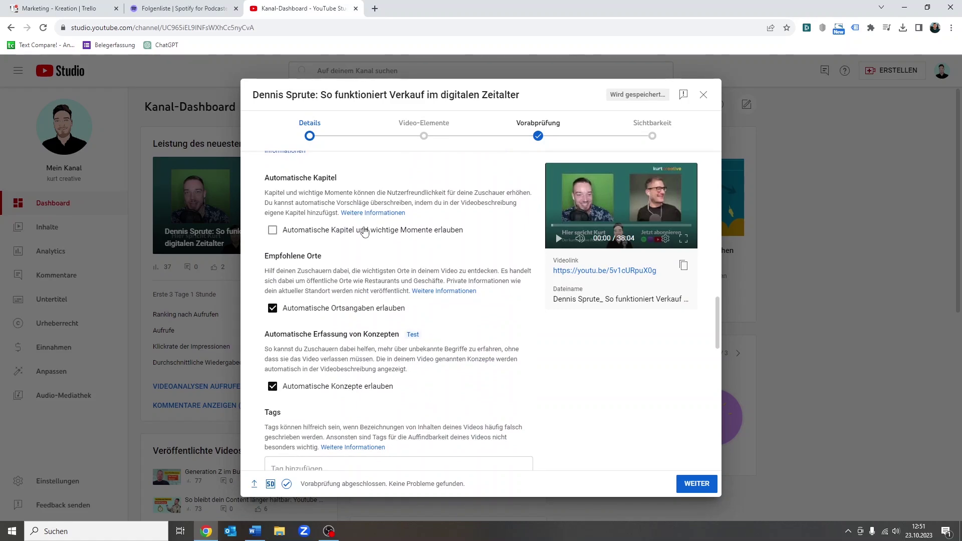
pyautogui.click(344, 312)
pyautogui.click(345, 387)
# - Add the tags podcast, interview, vertrieb, verkauf, marketing and online business to the video
pyautogui.scroll(-3, 349, 351)
pyautogui.click(351, 315)
pyautogui.write('podcast, interview,')
pyautogui.write('vertrieb, verkauf, marketing, online business')
pyautogui.write(',')
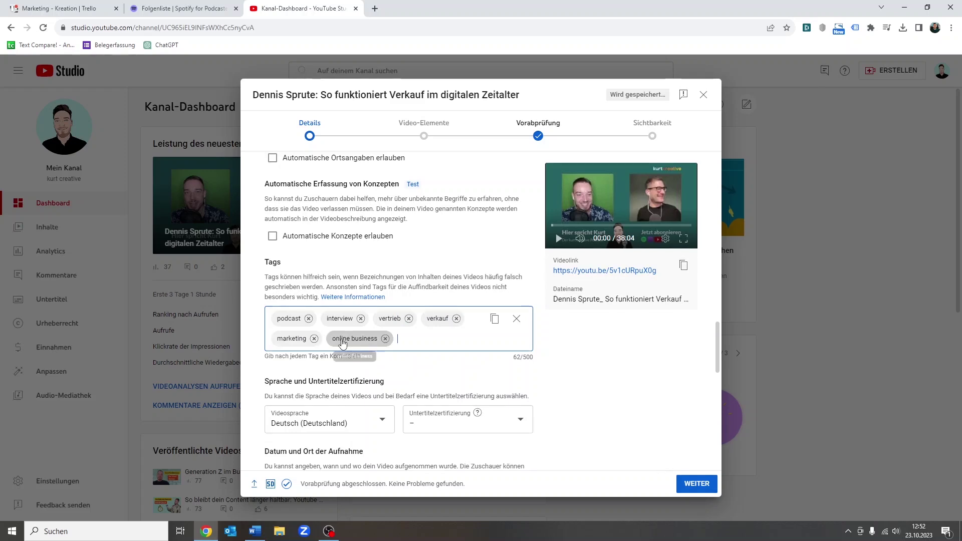
# - Keep the remaining detail settings and advance through the video elements and checks to the visibility settings
pyautogui.scroll(-5, 438, 347)
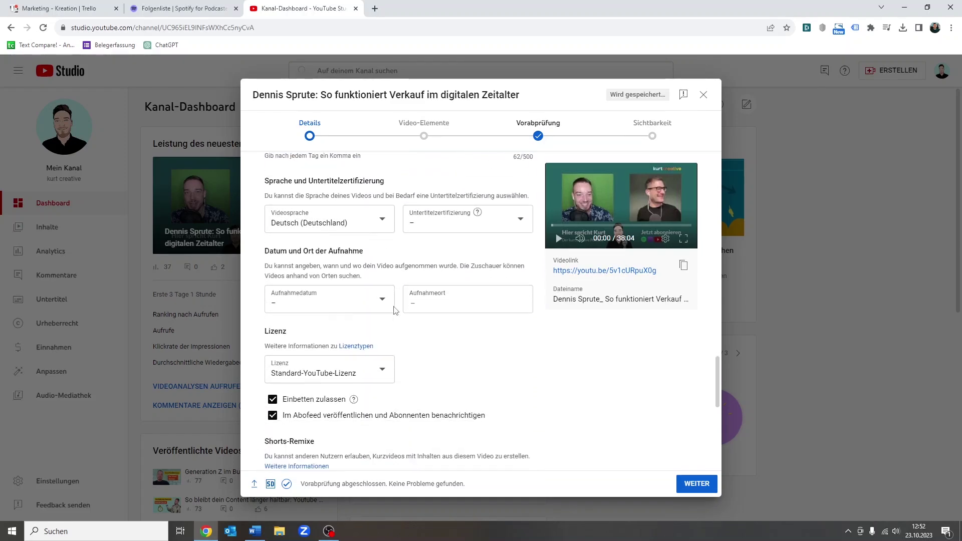
pyautogui.scroll(-3, 430, 315)
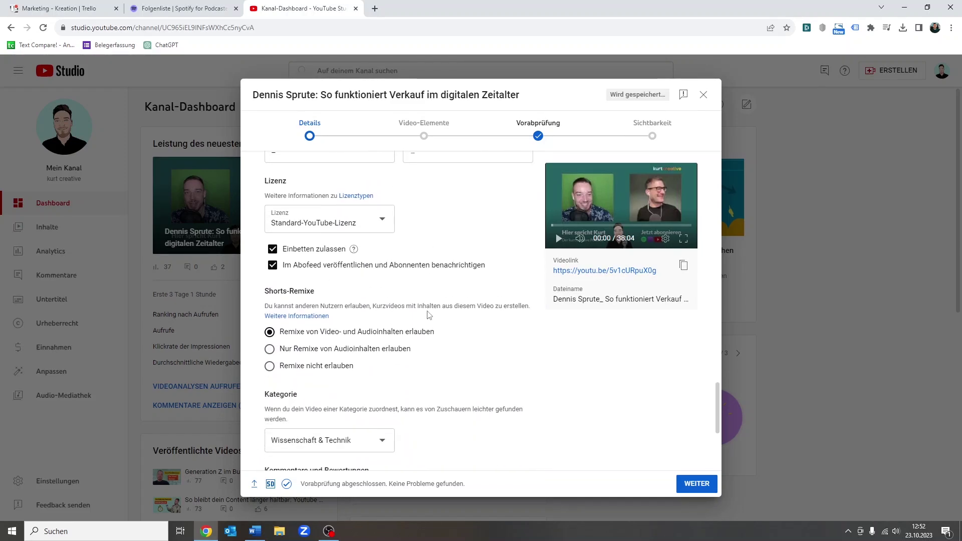
pyautogui.scroll(-3, 430, 315)
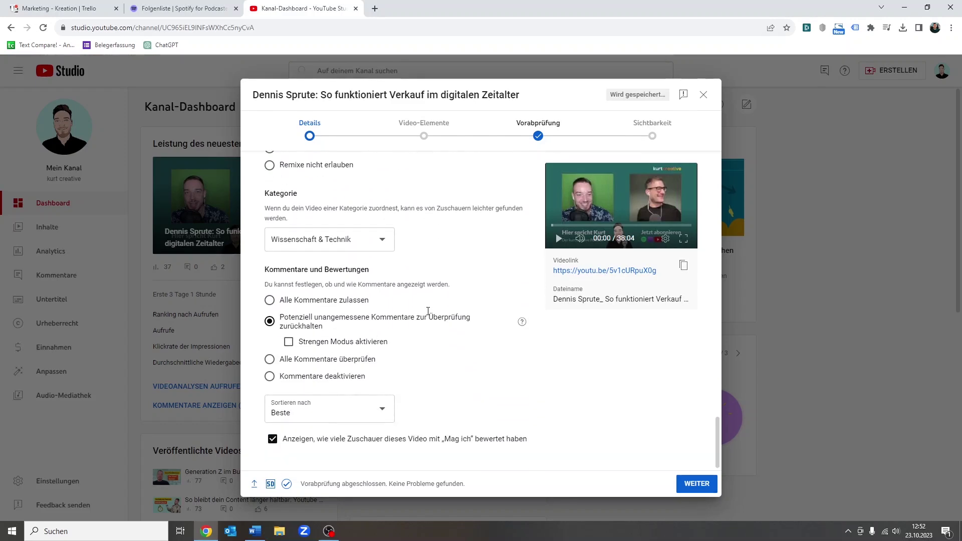
pyautogui.click(685, 489)
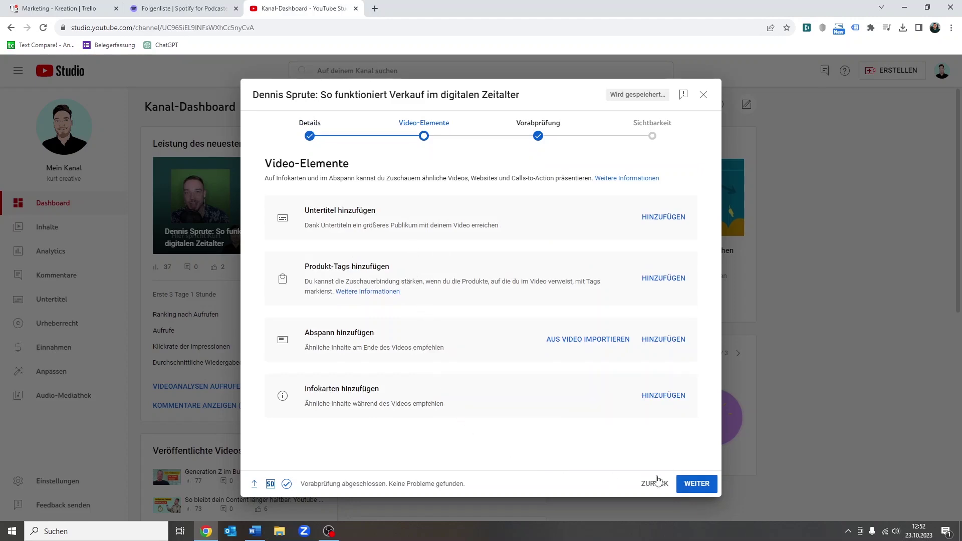
pyautogui.click(703, 489)
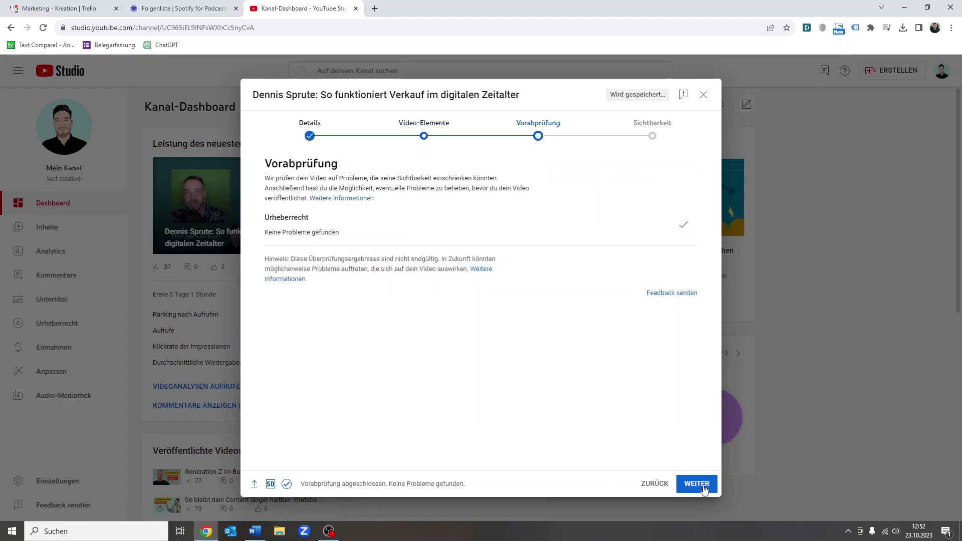
pyautogui.click(702, 489)
# - Schedule the video for publication on 24.10.2023 at 00:00 and close the confirmation
pyautogui.scroll(-1, 461, 321)
pyautogui.scroll(-1, 460, 319)
pyautogui.scroll(2, 460, 318)
pyautogui.click(339, 356)
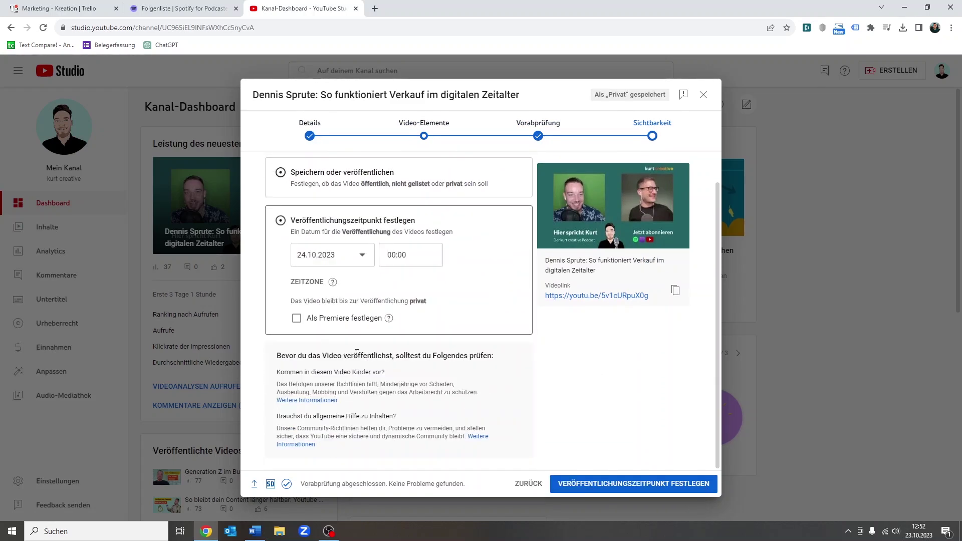
pyautogui.click(667, 486)
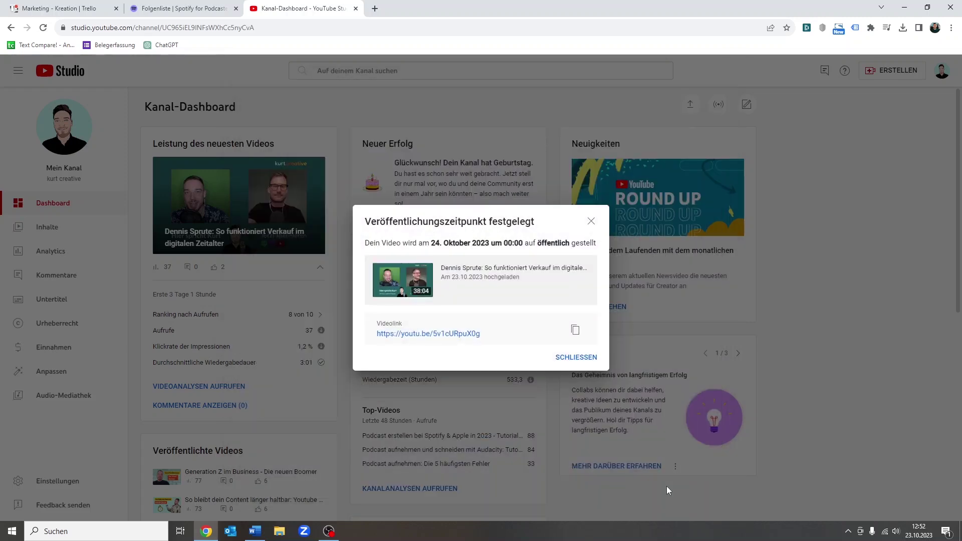
pyautogui.click(576, 357)
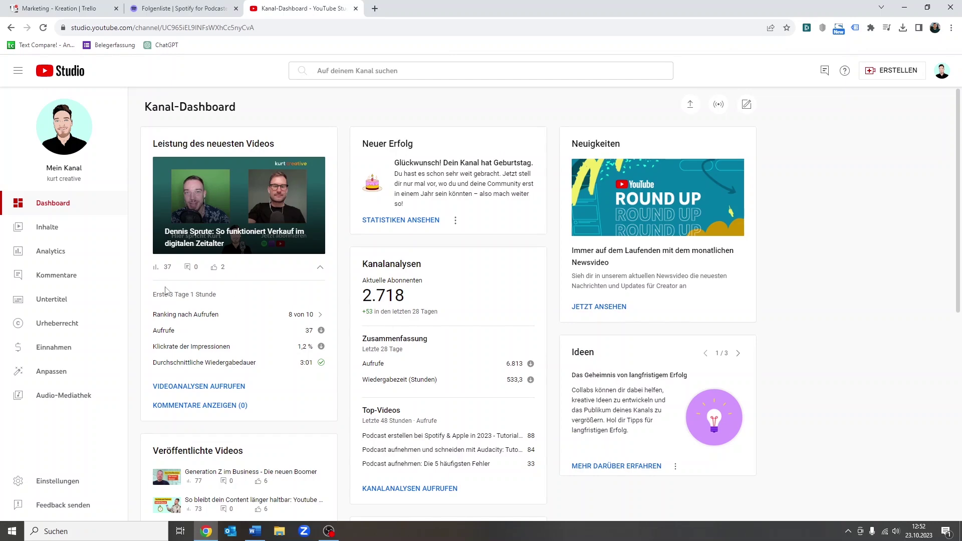
# - Open the channel's list of playlists and check the options of the "Hier spricht Kurt" podcast playlist
pyautogui.click(56, 231)
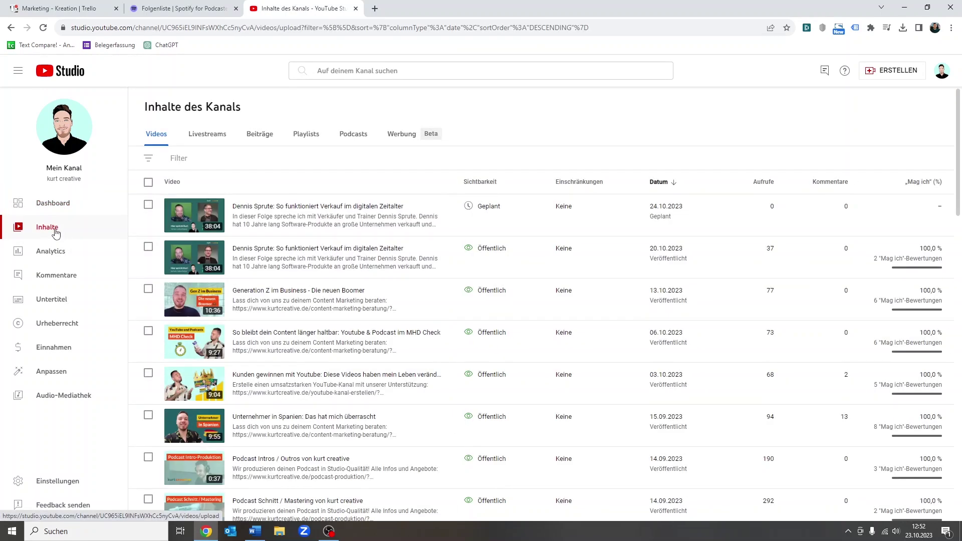
pyautogui.click(304, 135)
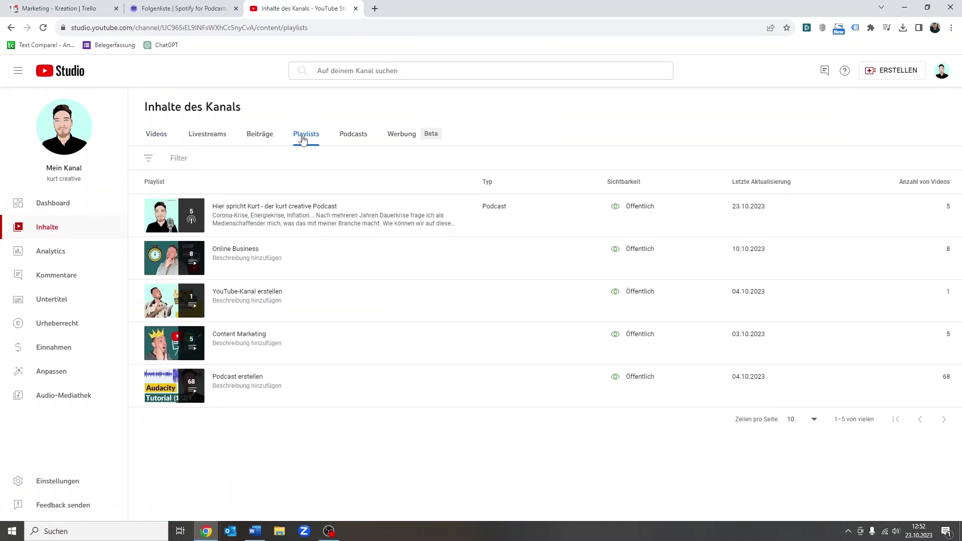
pyautogui.click(291, 220)
pyautogui.click(307, 426)
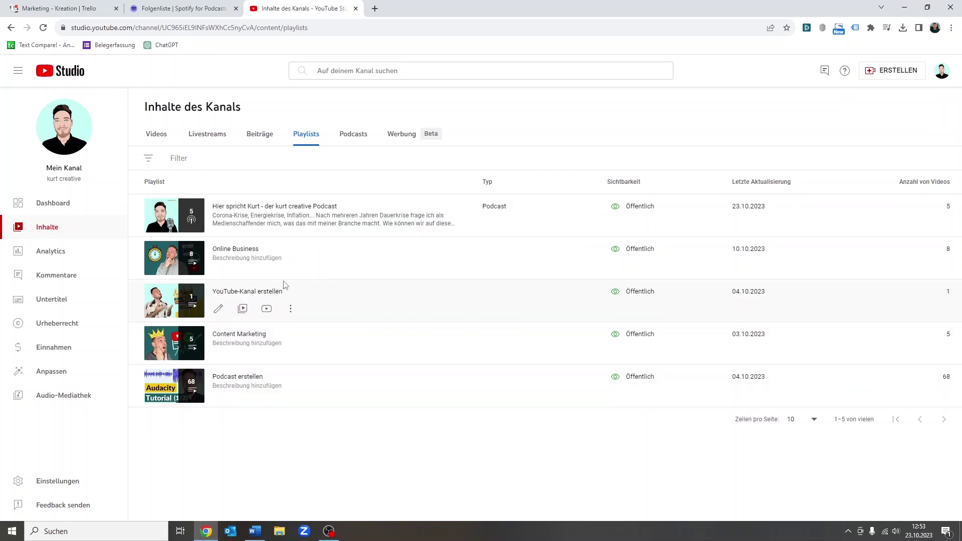
# - Compare the podcast playlist's options with those of the "Online Business" playlist, looking for the setting that makes a playlist a podcast
pyautogui.click(291, 223)
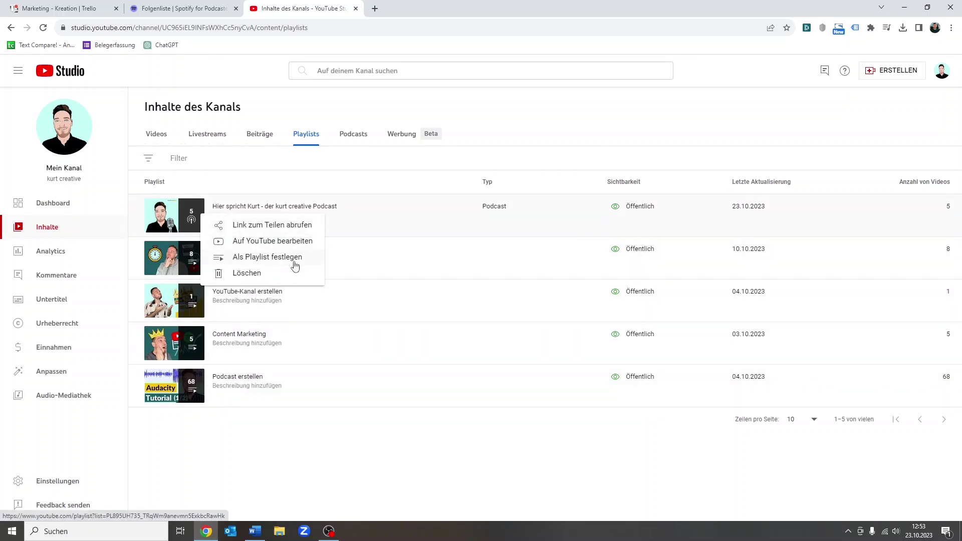
pyautogui.click(302, 435)
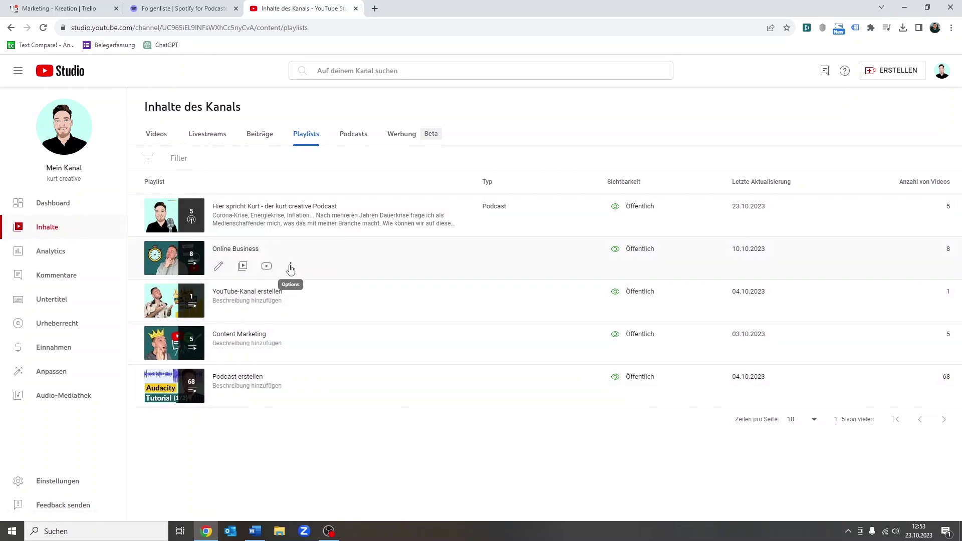
pyautogui.click(291, 268)
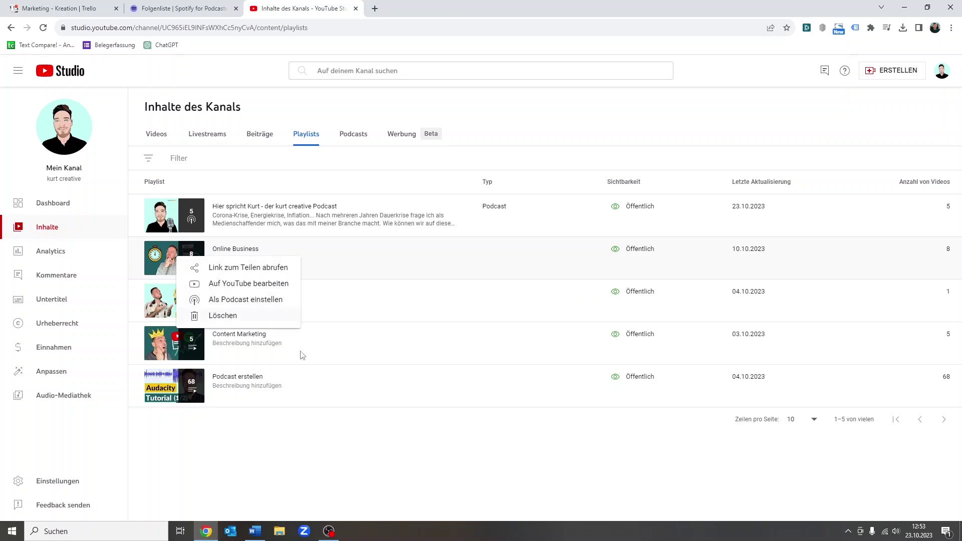
pyautogui.click(319, 443)
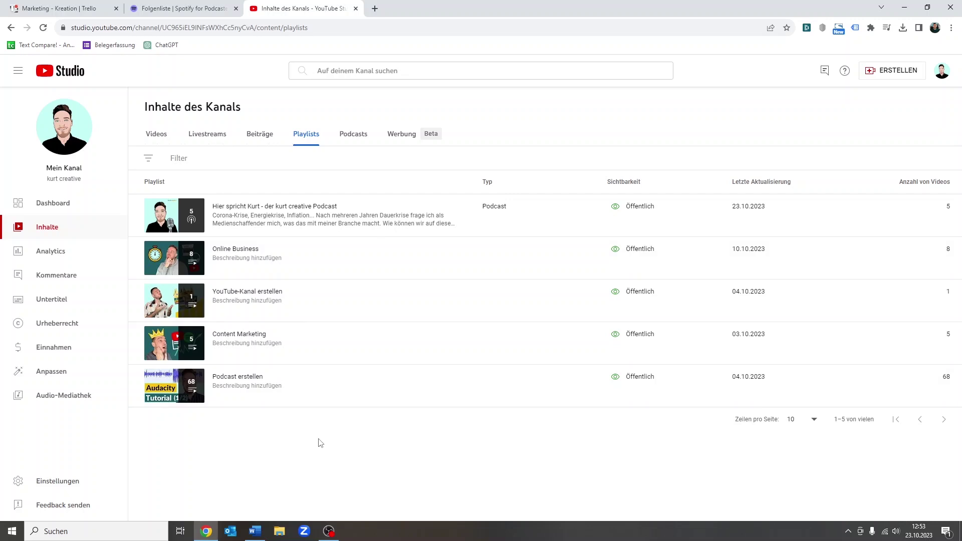